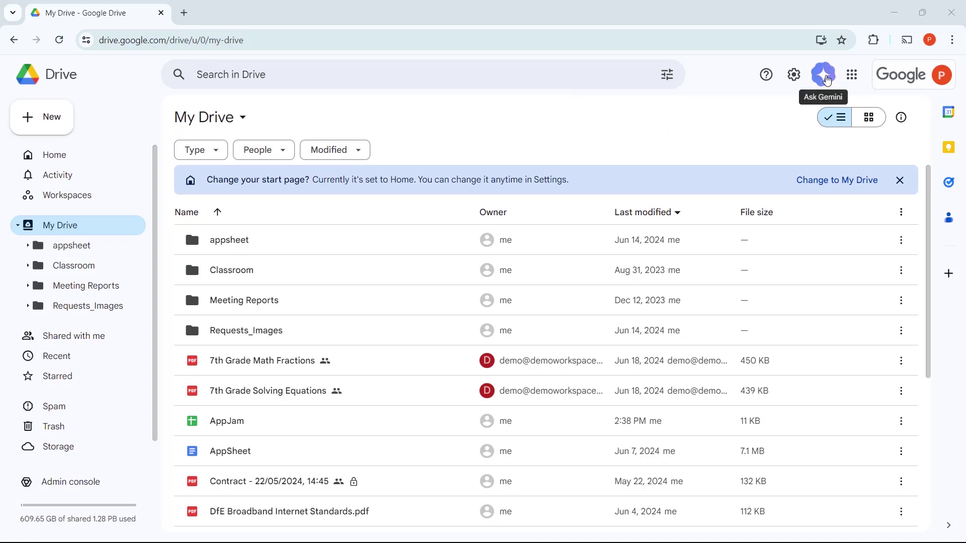
- Open the Gemini side panel next to the My Drive file list
click(826, 79)
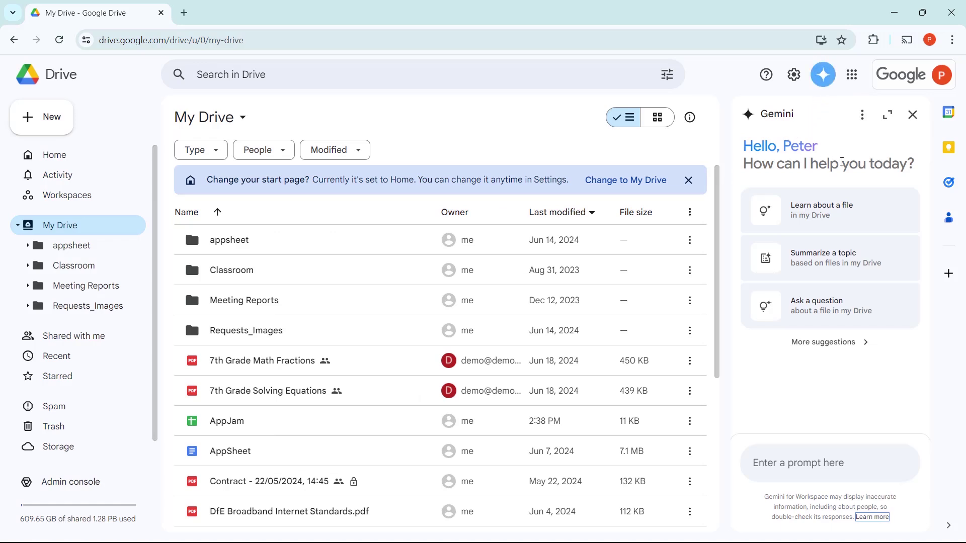
click(836, 209)
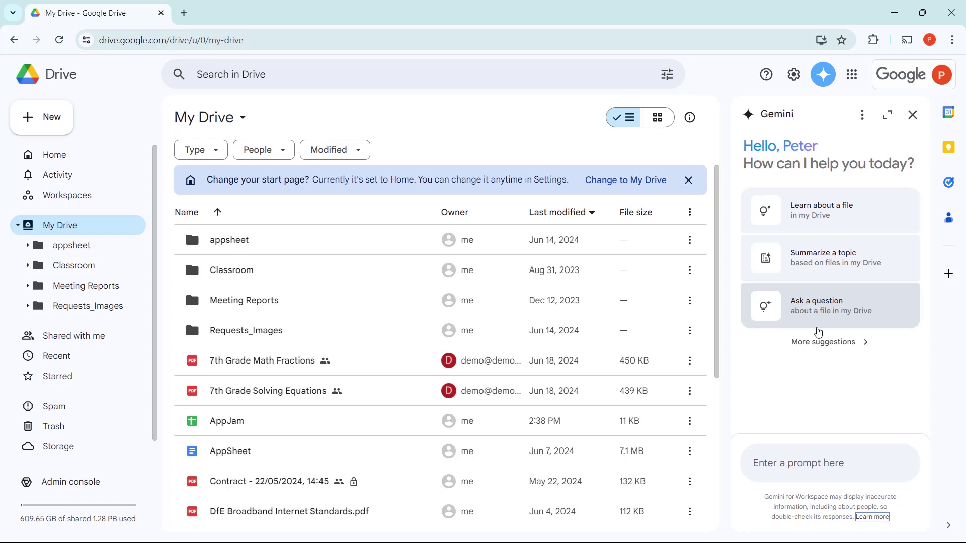
- Draft 'Summarise the action items from' with IT Team Meeting Notes attached
click(805, 464)
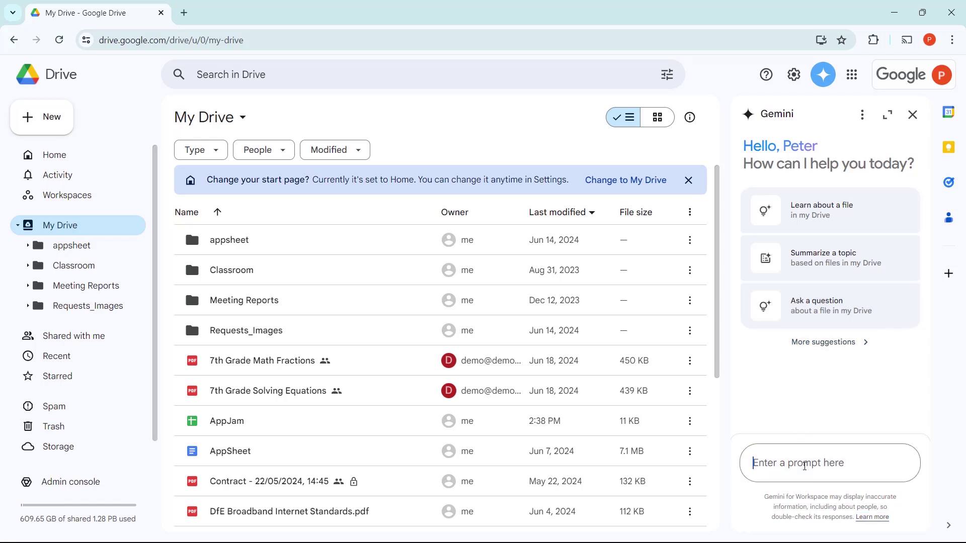
text(Su)
text(mmarise)
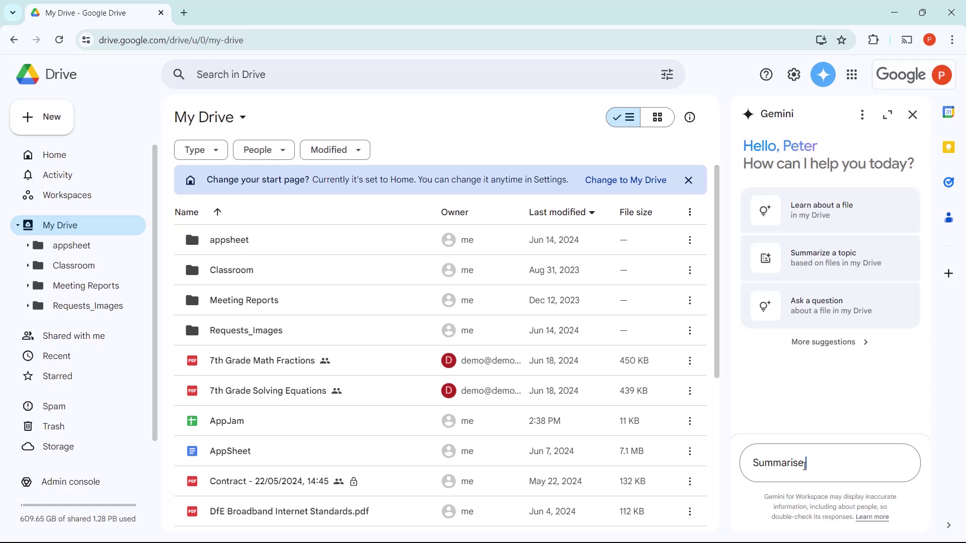
text( the action it)
text(ems from)
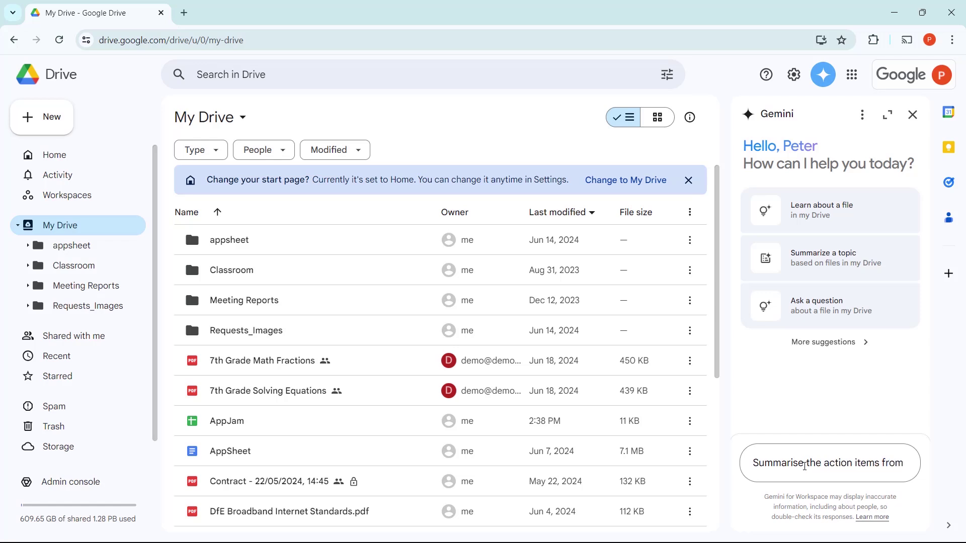
text( @)
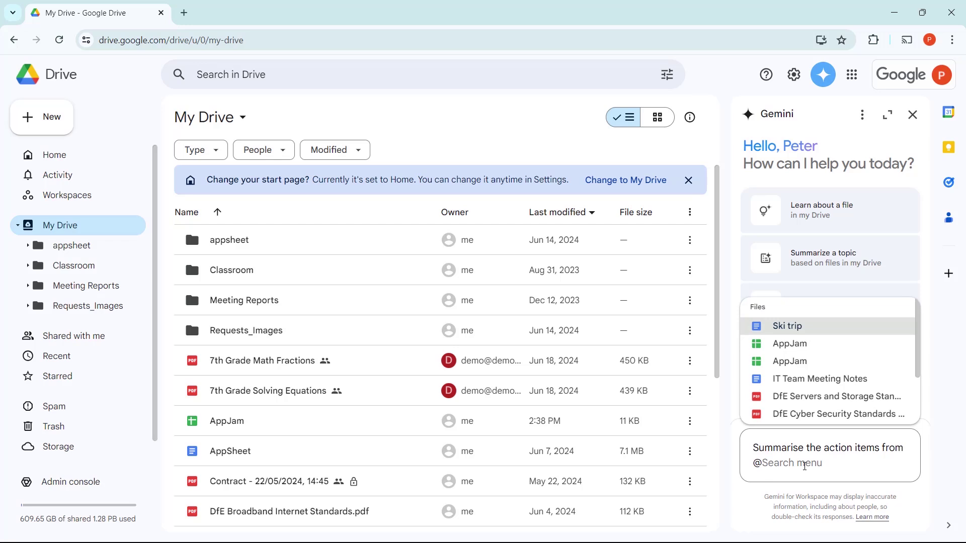
text(l)
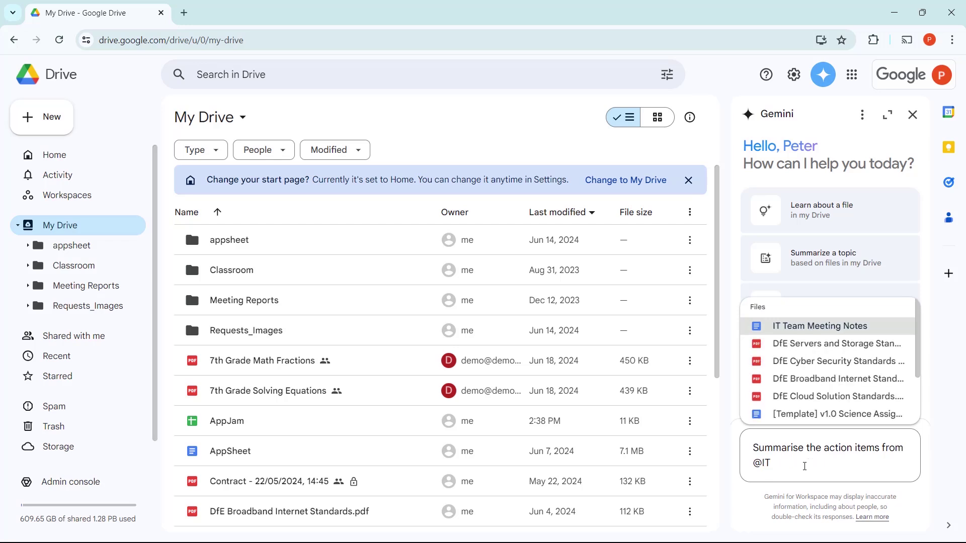
scroll(808, 394, down, 2)
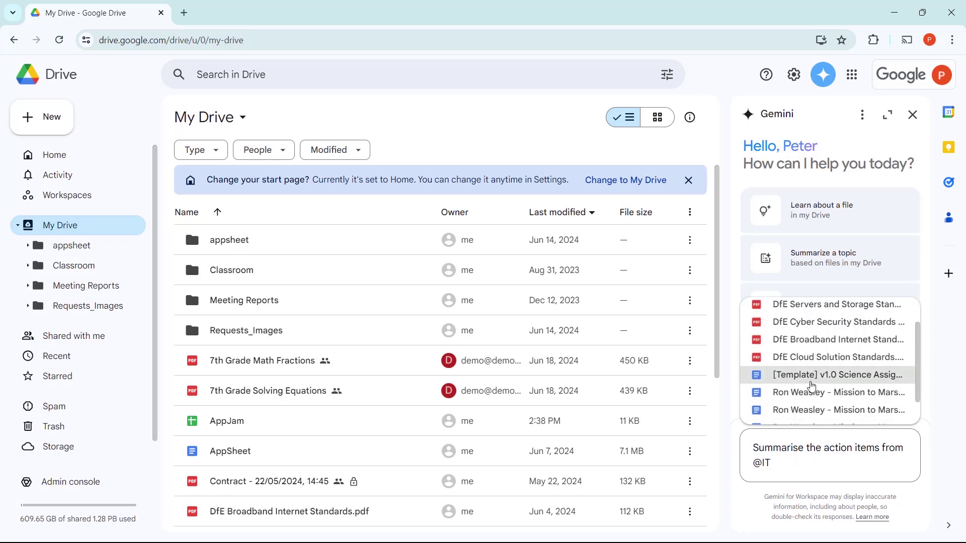
scroll(808, 381, up, 2)
click(810, 326)
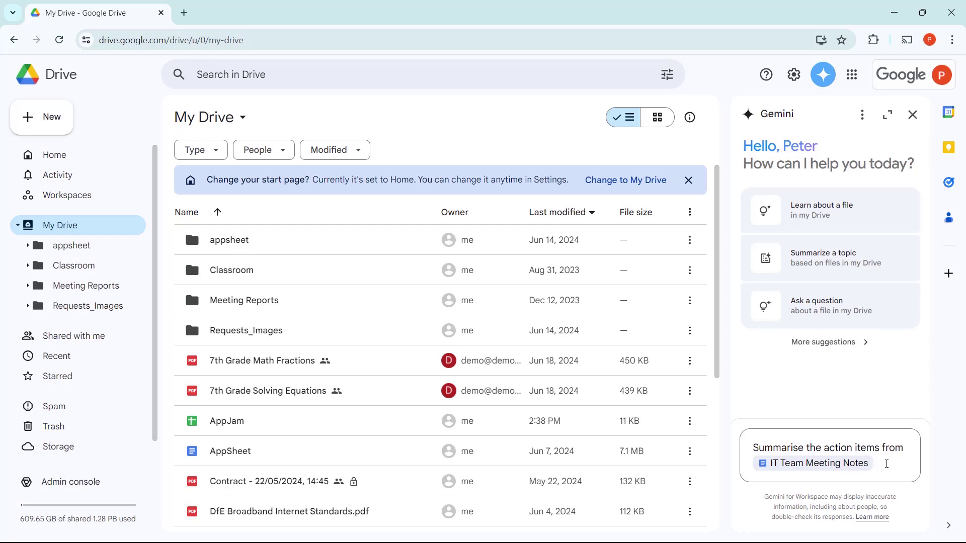
- Send the request, expand the full action-items answer, and show more suggested questions
key(Return)
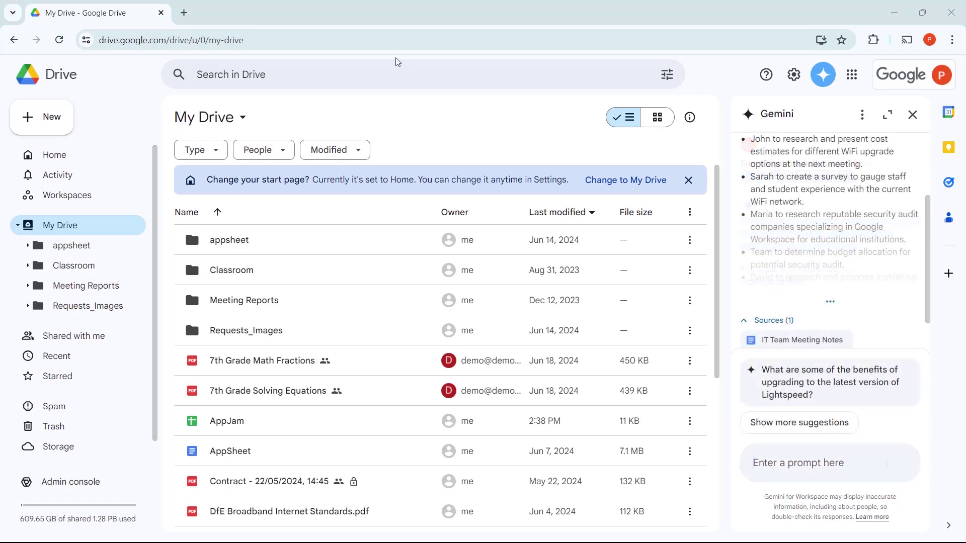
scroll(829, 211, up, 3)
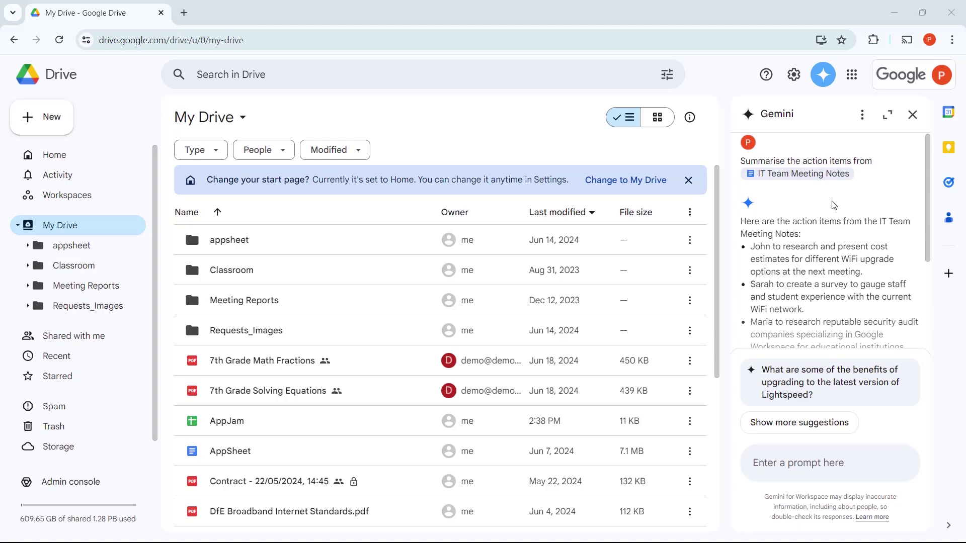
scroll(833, 204, down, 3)
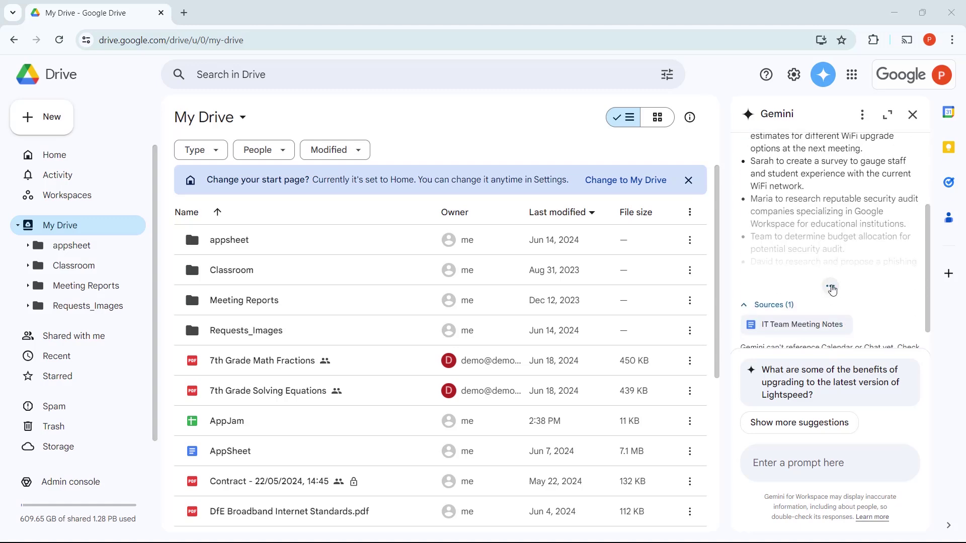
click(830, 286)
scroll(835, 195, down, 2)
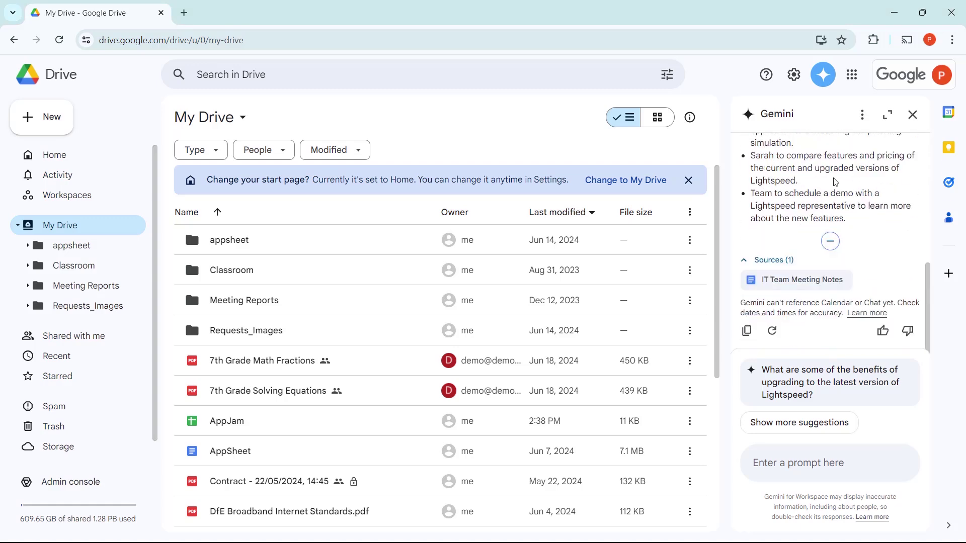
click(806, 422)
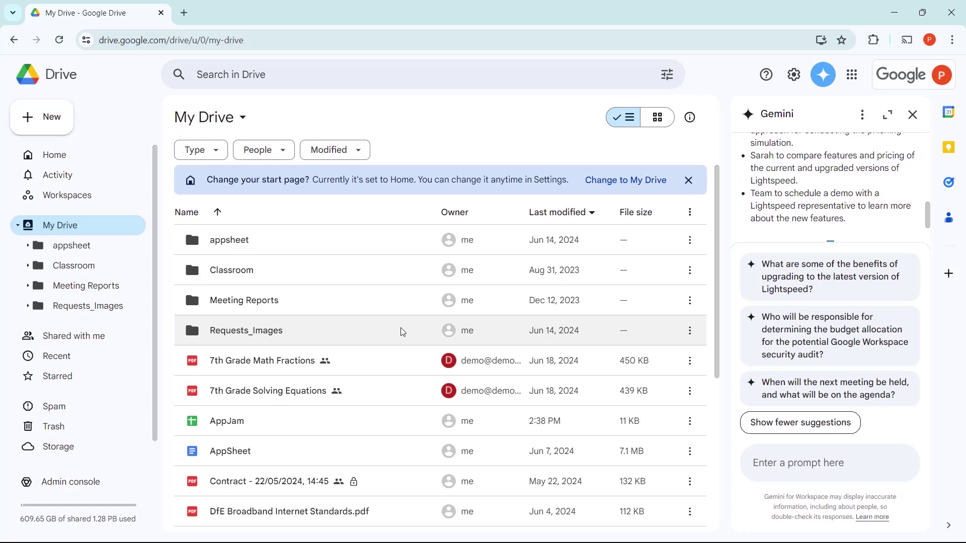
scroll(377, 311, down, 3)
scroll(370, 321, down, 1)
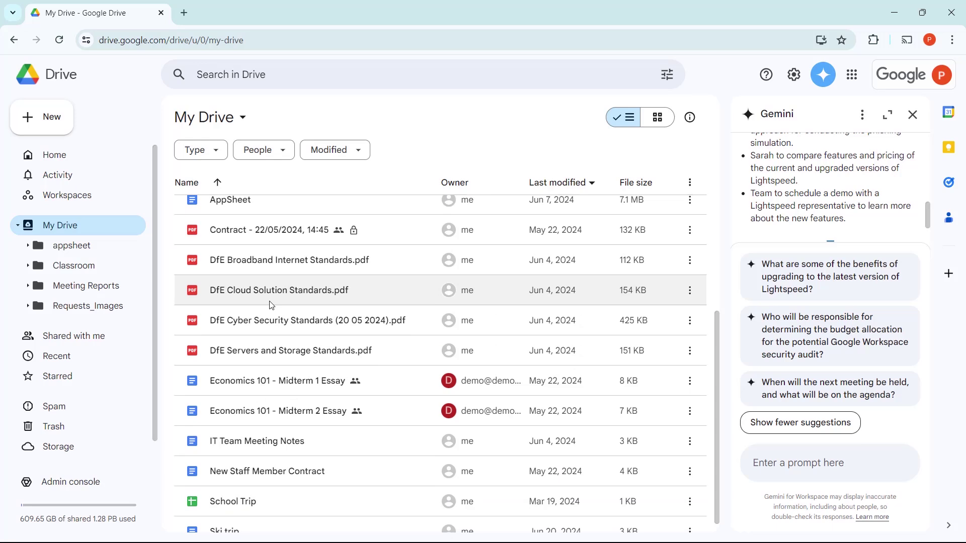
- Open the context menu for DfE Cloud Solution Standards.pdf
right_click(236, 294)
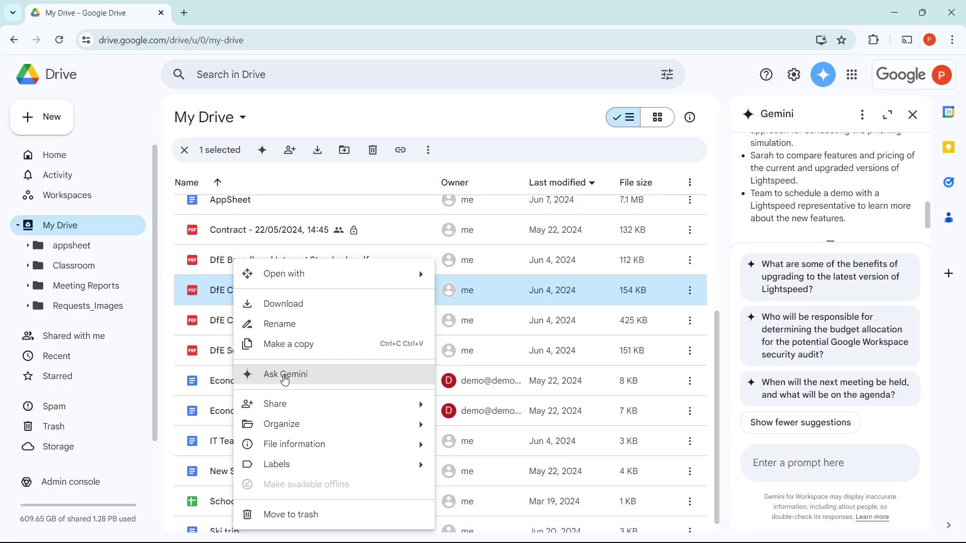
- Ask Gemini about DfE Cloud Solution Standards.pdf, expand its five-standard summary, and show more suggestions
click(284, 377)
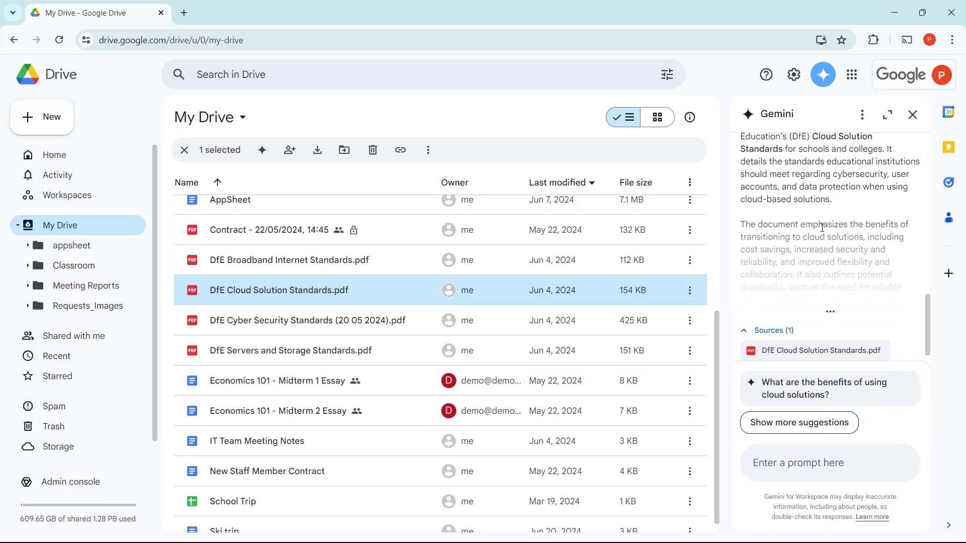
click(831, 311)
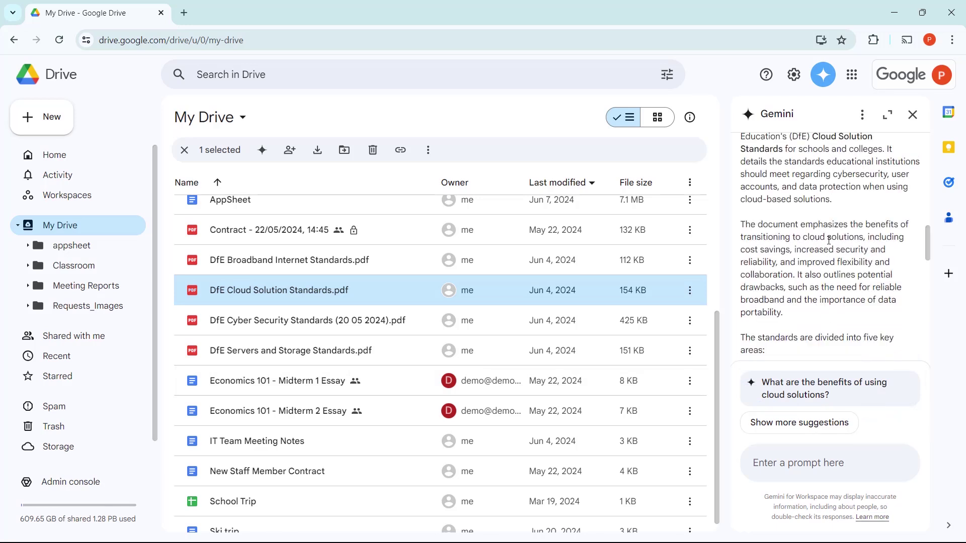
scroll(829, 240, down, 1)
scroll(839, 224, down, 2)
scroll(839, 223, down, 2)
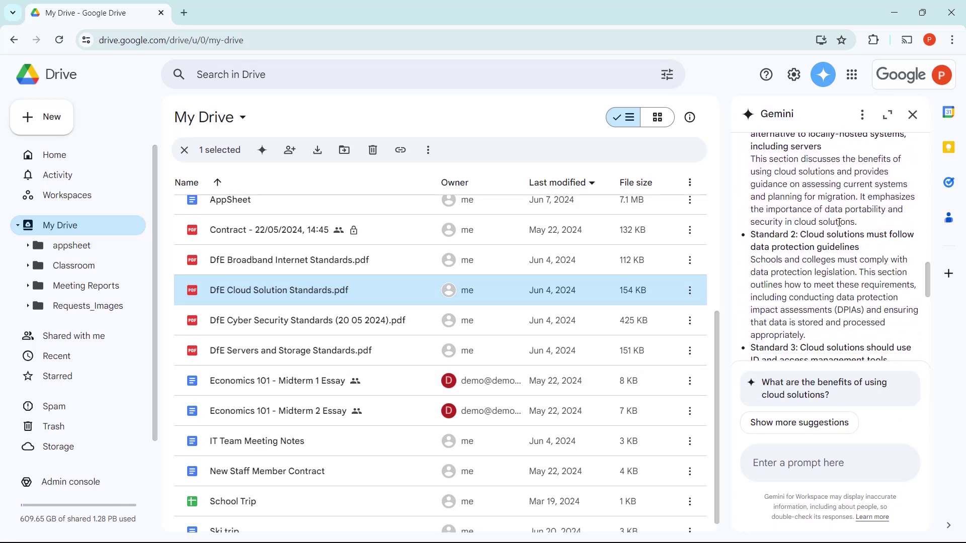
scroll(839, 224, down, 2)
scroll(839, 224, down, 2)
scroll(839, 223, down, 2)
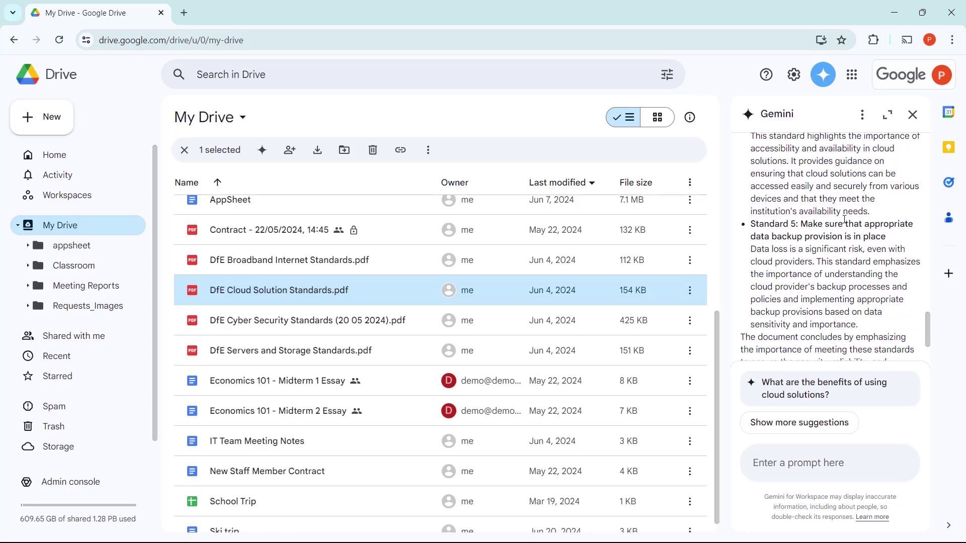
scroll(824, 300, down, 1)
click(778, 424)
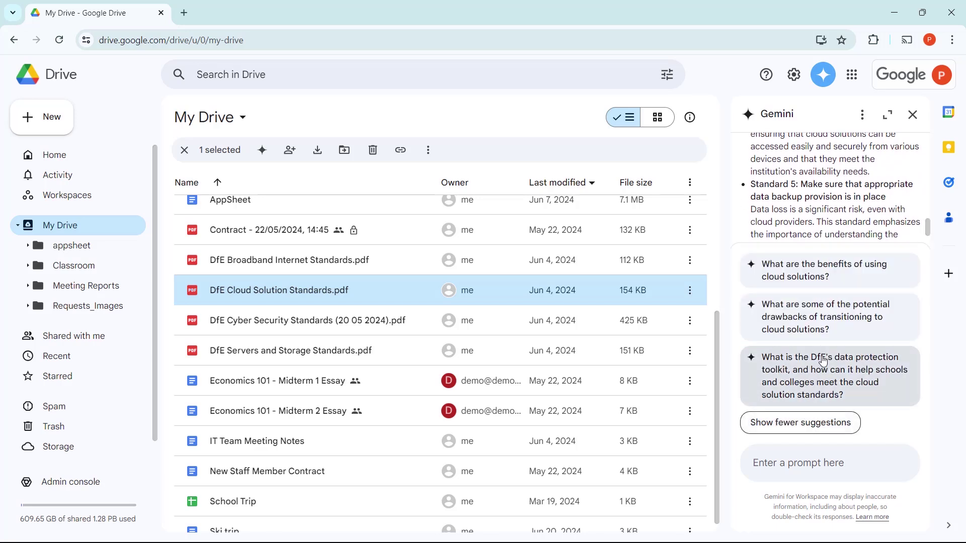